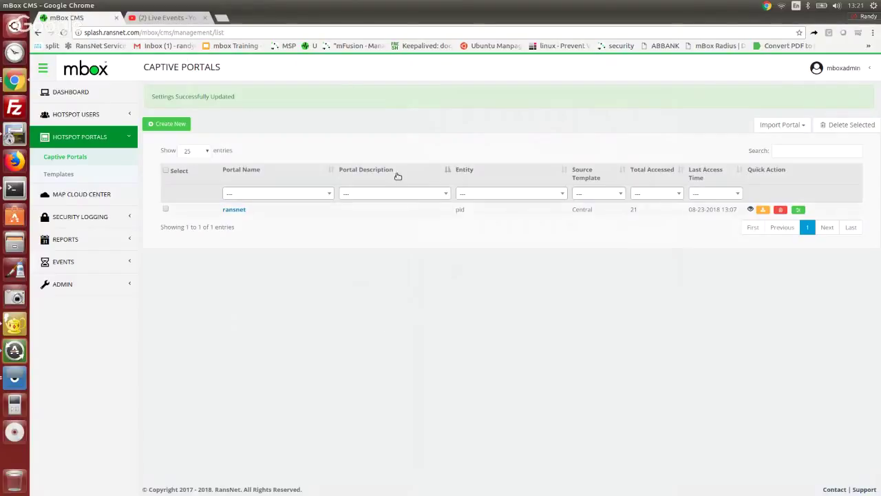
Confirm SMS OTP is on for the ransnet portal, keep SMTP Sending as SMS vendor, and save
{"action": "left_click", "coordinate": [798, 210]}
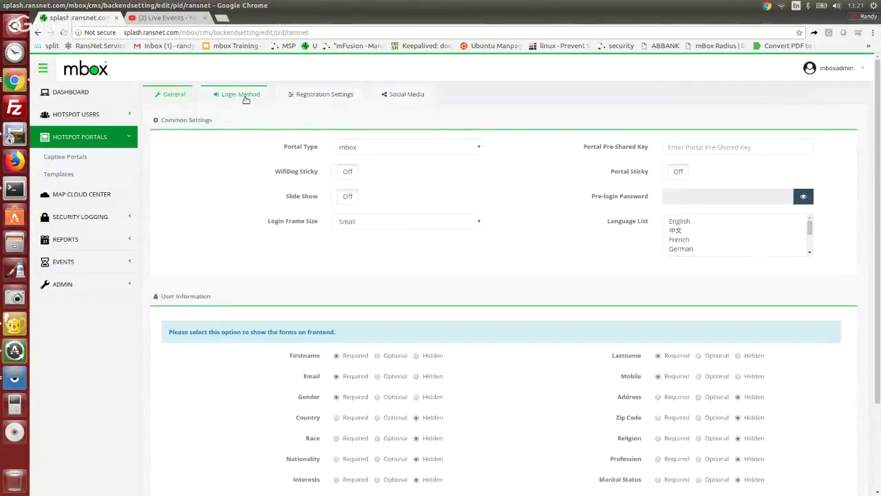
{"action": "left_click", "coordinate": [244, 98]}
{"action": "scroll", "coordinate": [464, 226], "scroll_direction": "down", "scroll_amount": 5}
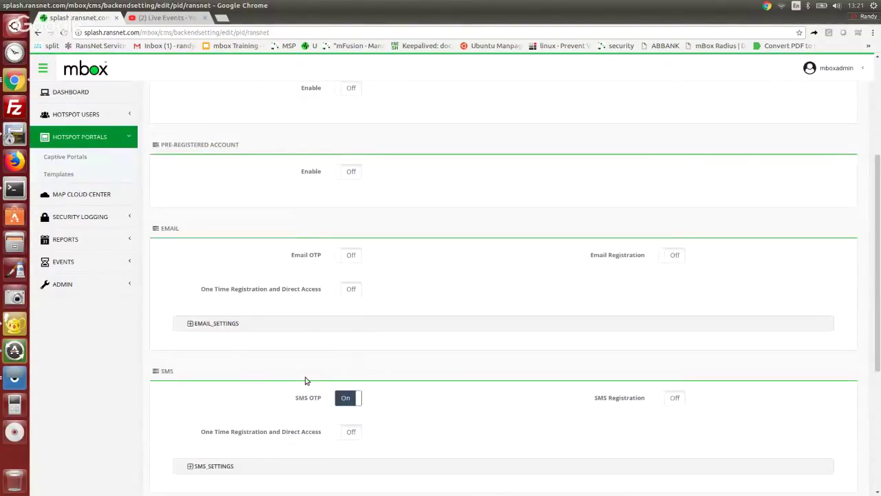
{"action": "scroll", "coordinate": [311, 365], "scroll_direction": "down", "scroll_amount": 3}
{"action": "left_click", "coordinate": [194, 369]}
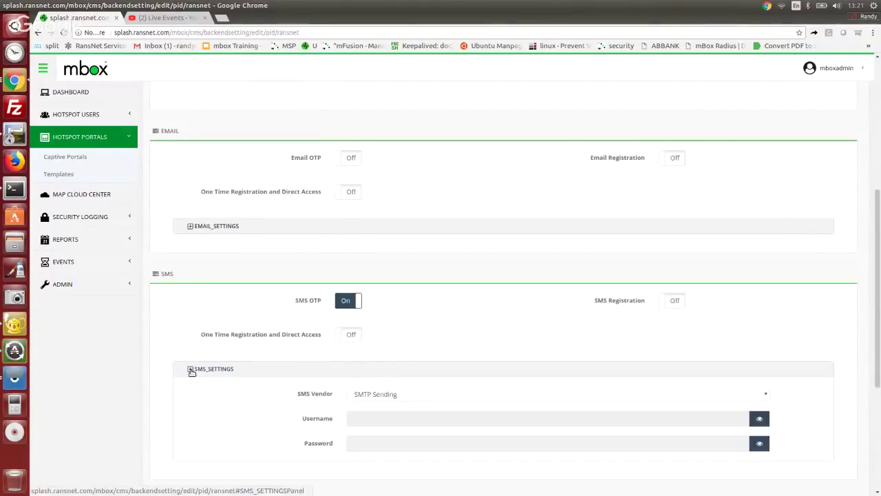
{"action": "scroll", "coordinate": [281, 362], "scroll_direction": "down", "scroll_amount": 2}
{"action": "scroll", "coordinate": [460, 369], "scroll_direction": "down", "scroll_amount": 2}
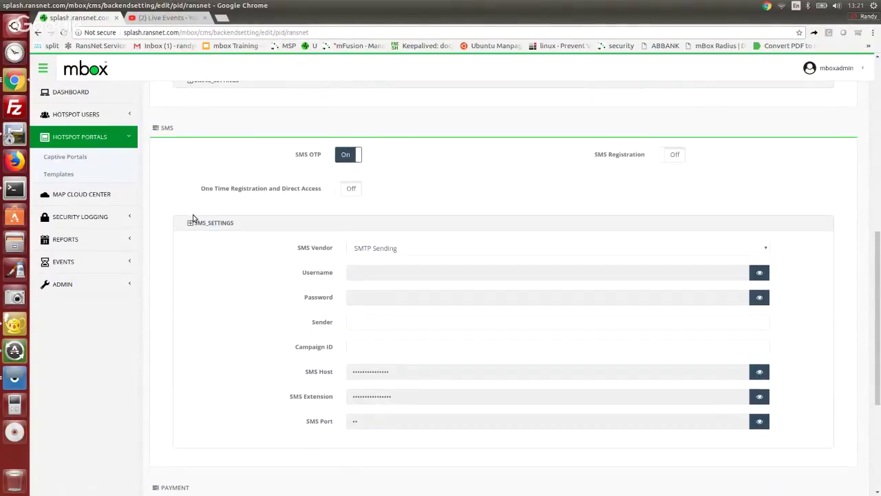
{"action": "left_click", "coordinate": [396, 249]}
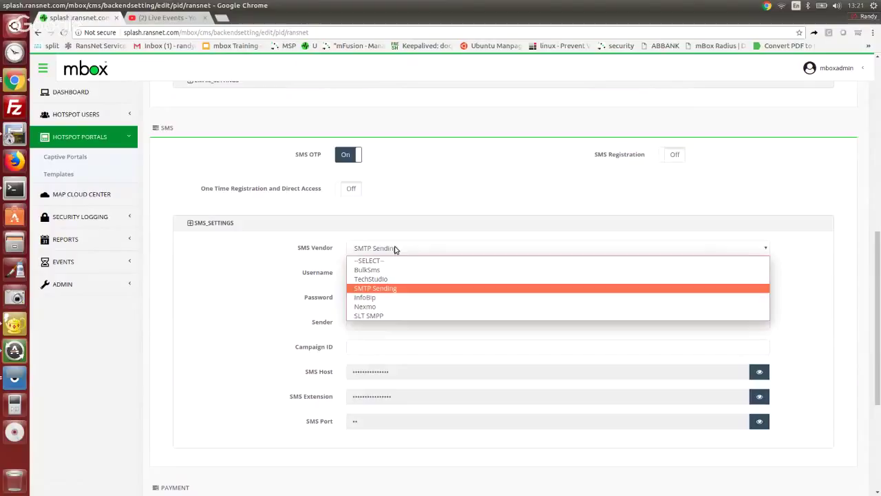
{"action": "left_click", "coordinate": [205, 248]}
{"action": "left_click", "coordinate": [188, 223]}
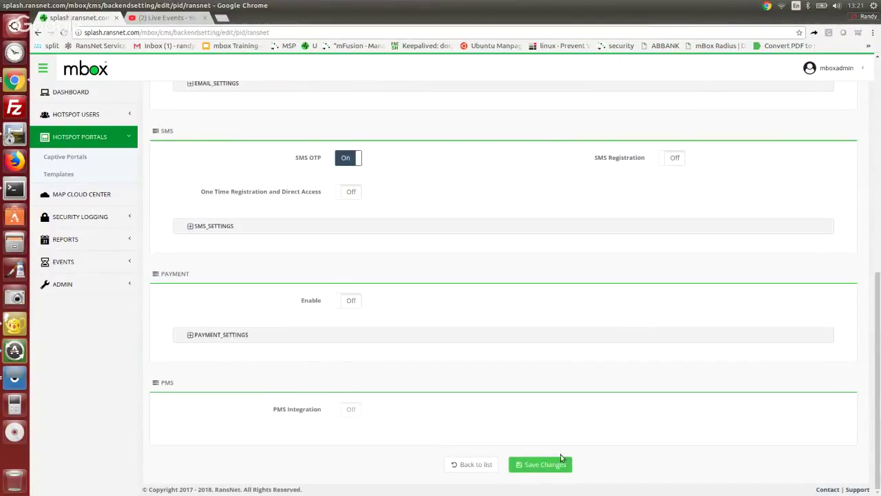
{"action": "left_click", "coordinate": [545, 466]}
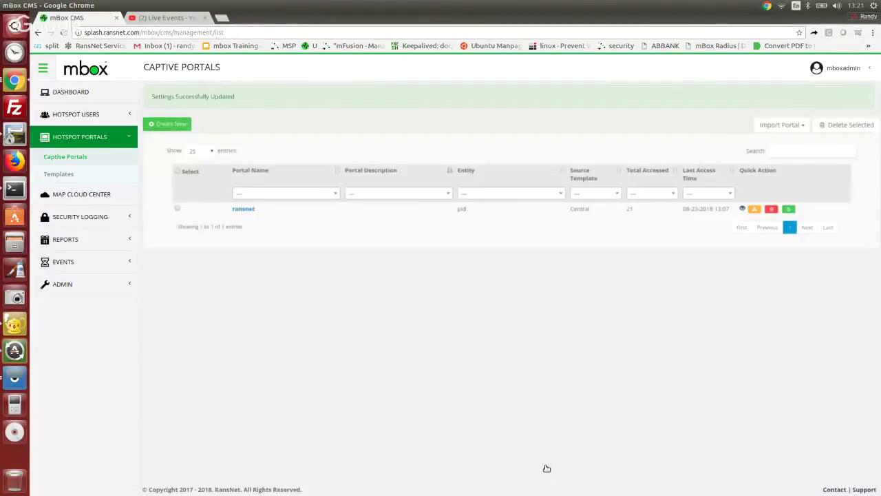
On the mirrored phone, enter the activation code received by SMS and submit it
{"action": "left_click", "coordinate": [16, 387]}
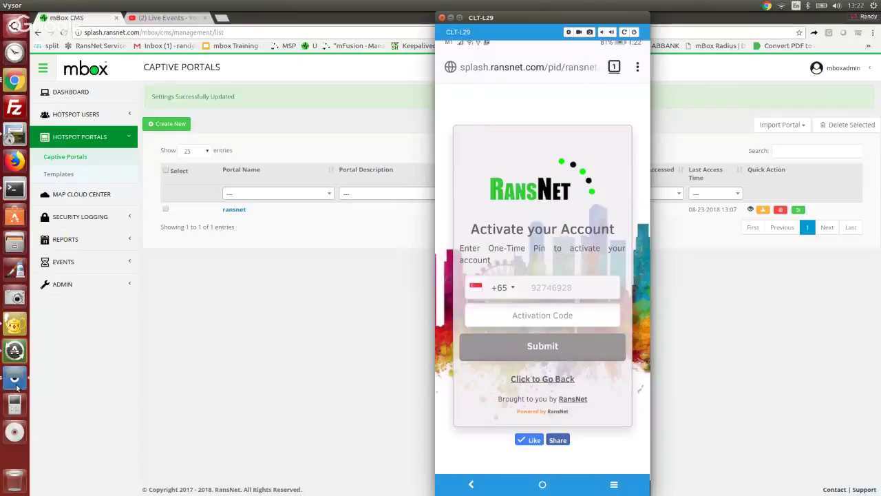
{"action": "left_click", "coordinate": [542, 314]}
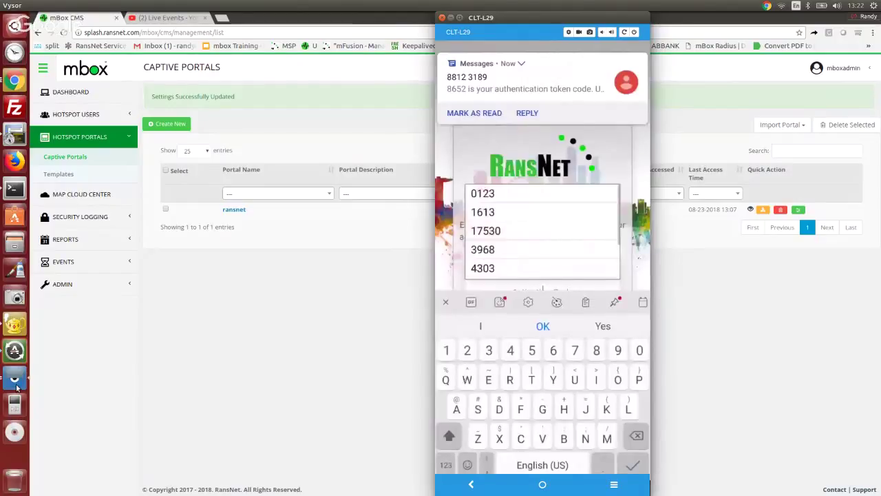
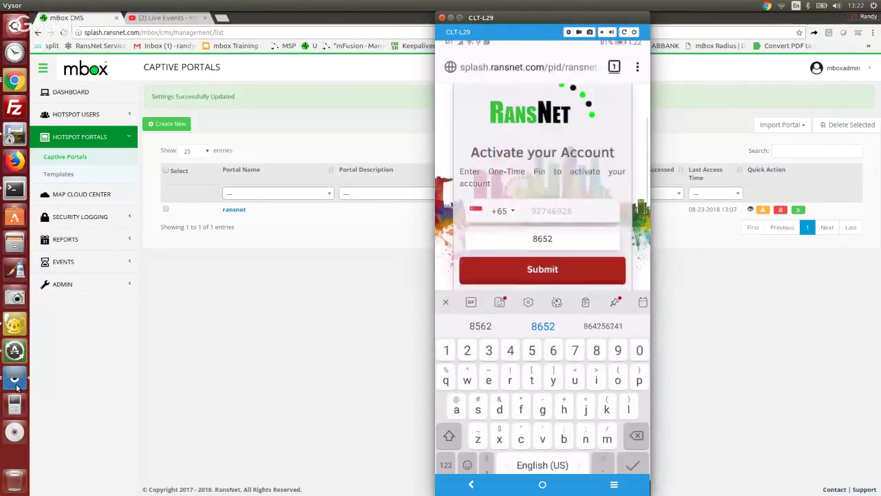
{"action": "key", "text": "Return"}
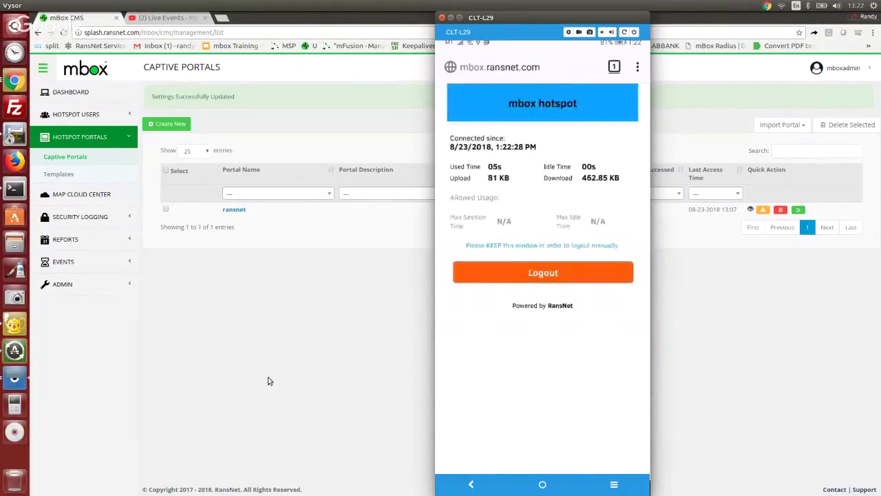
{"action": "left_click", "coordinate": [270, 380]}
{"action": "left_click", "coordinate": [101, 122]}
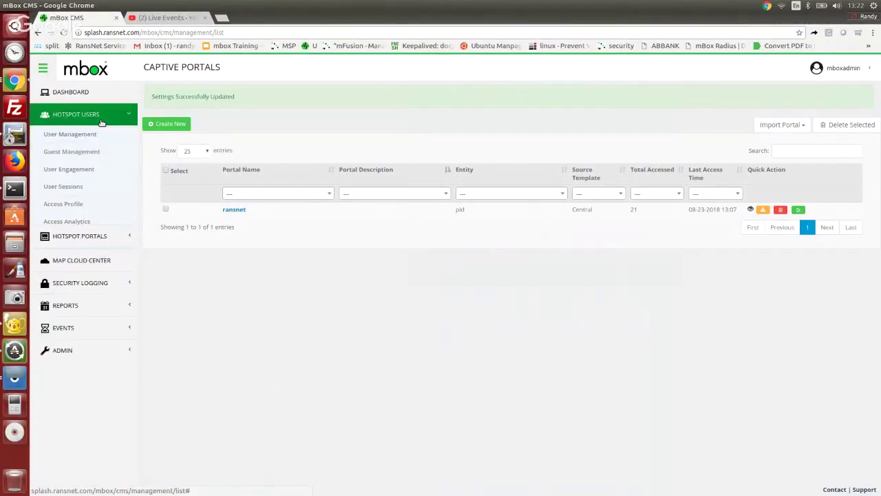
{"action": "left_click", "coordinate": [78, 135]}
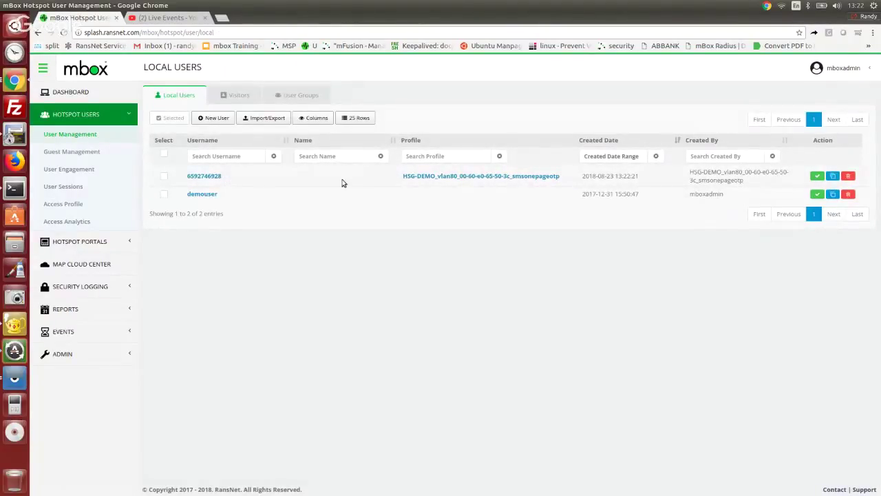
{"action": "left_click", "coordinate": [466, 178]}
{"action": "left_click", "coordinate": [238, 101]}
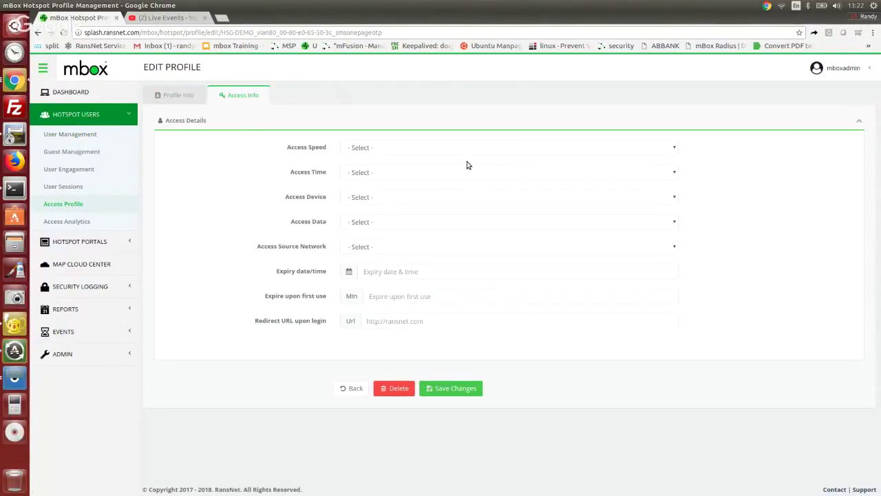
{"action": "left_click", "coordinate": [355, 387]}
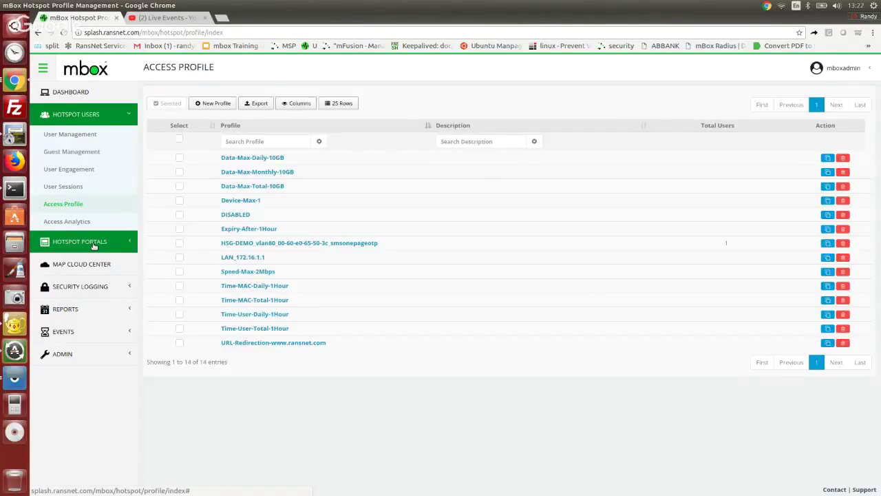
{"action": "left_click", "coordinate": [95, 246]}
{"action": "left_click", "coordinate": [64, 157]}
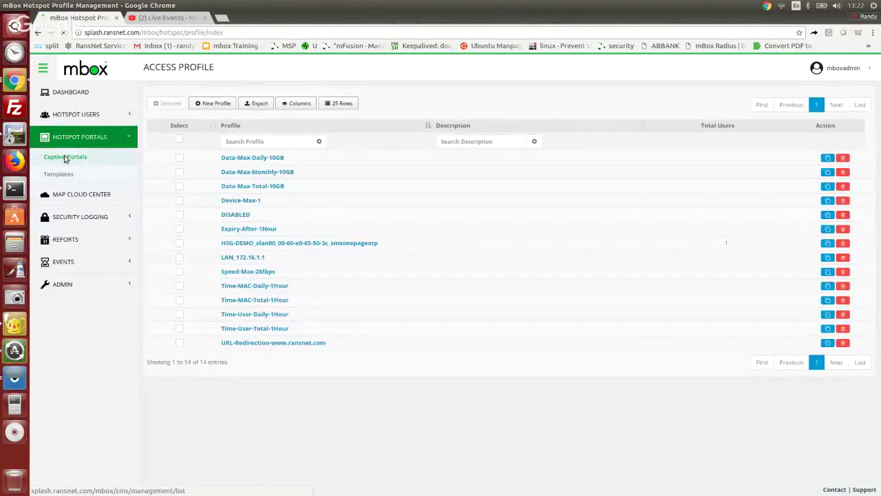
Delete the test's phone-number user from User Management and confirm no sessions remain online
{"action": "left_click", "coordinate": [79, 123]}
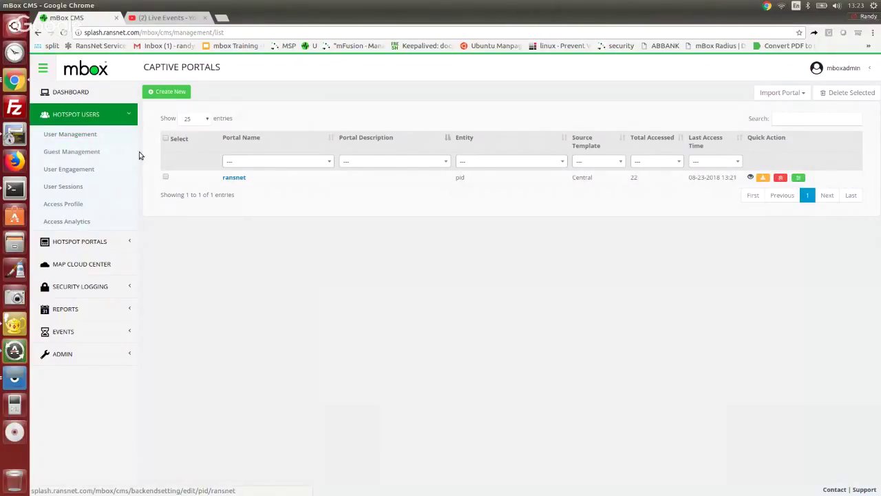
{"action": "left_click", "coordinate": [74, 135]}
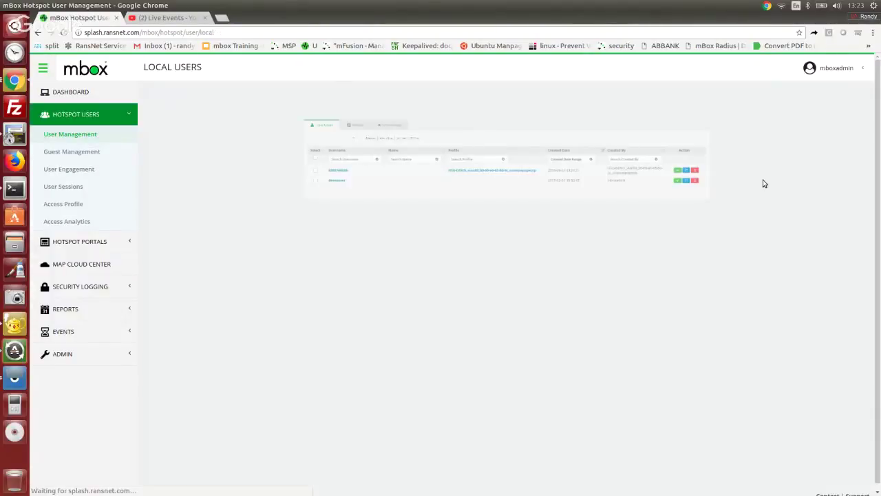
{"action": "left_click", "coordinate": [848, 176]}
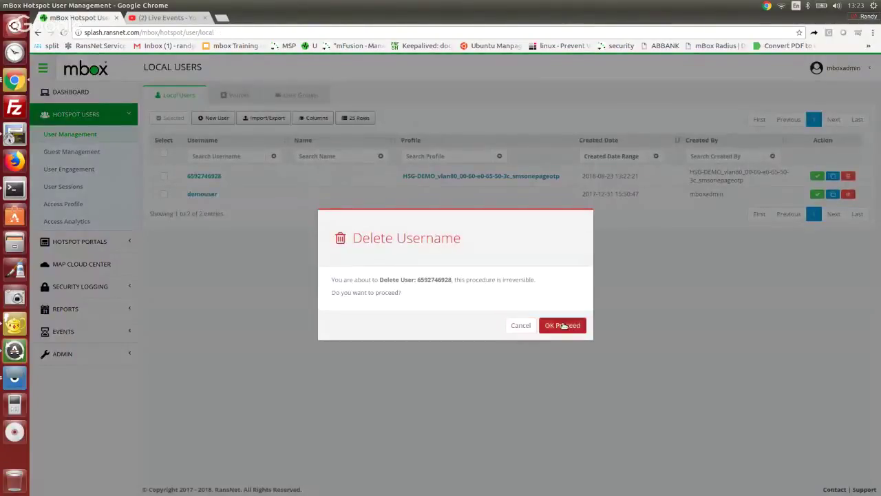
{"action": "left_click", "coordinate": [561, 324]}
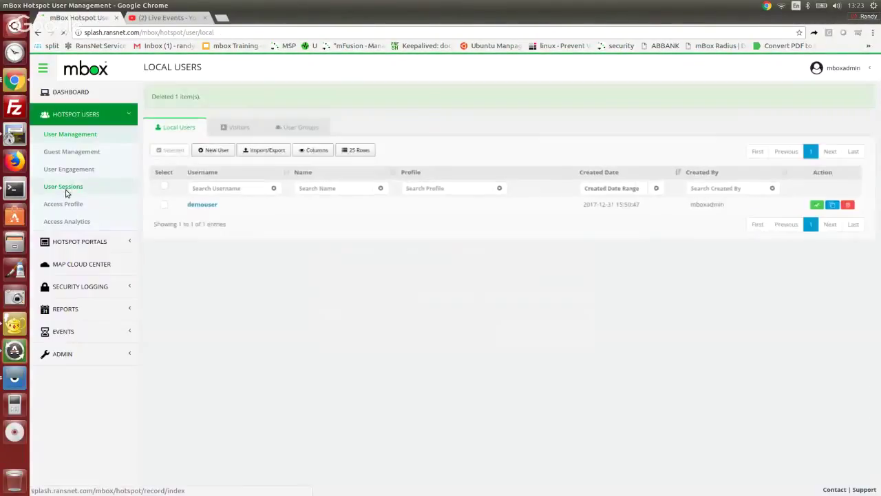
{"action": "left_click", "coordinate": [66, 190]}
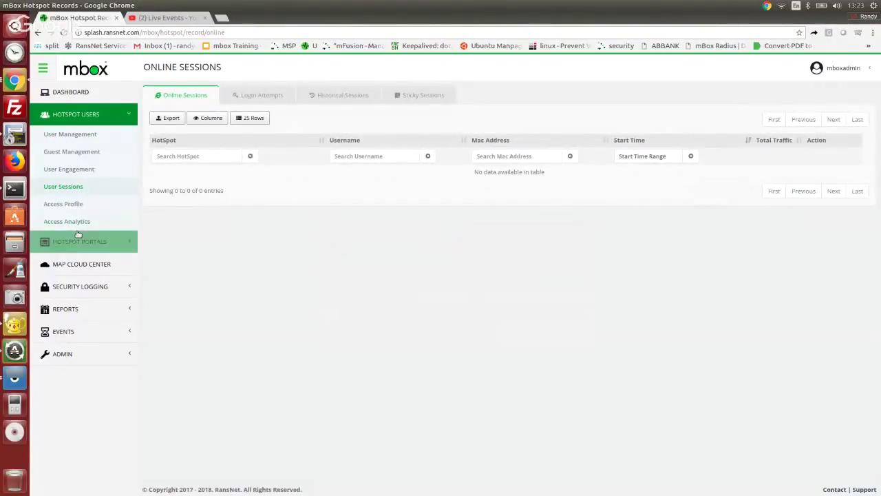
{"action": "left_click", "coordinate": [79, 241]}
In ransnet's Login Method, turn SMS OTP off and SMS Registration on, then save
{"action": "left_click", "coordinate": [72, 154]}
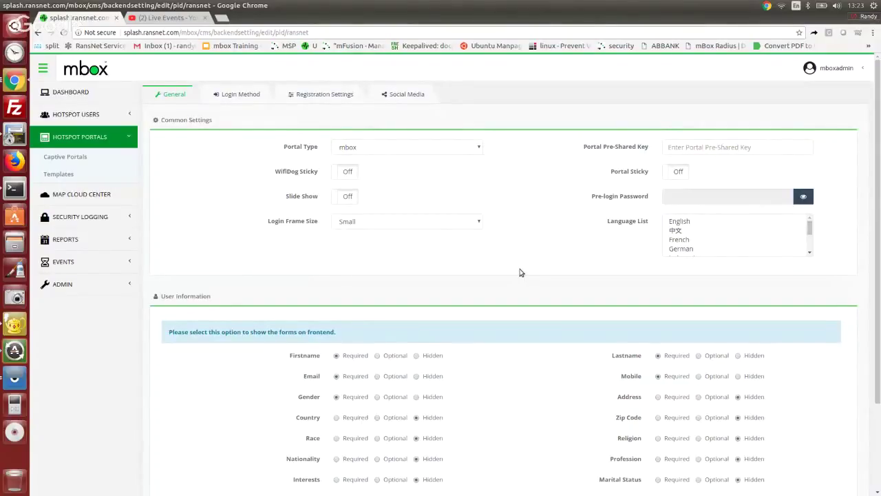
{"action": "scroll", "coordinate": [484, 231], "scroll_direction": "down", "scroll_amount": 2}
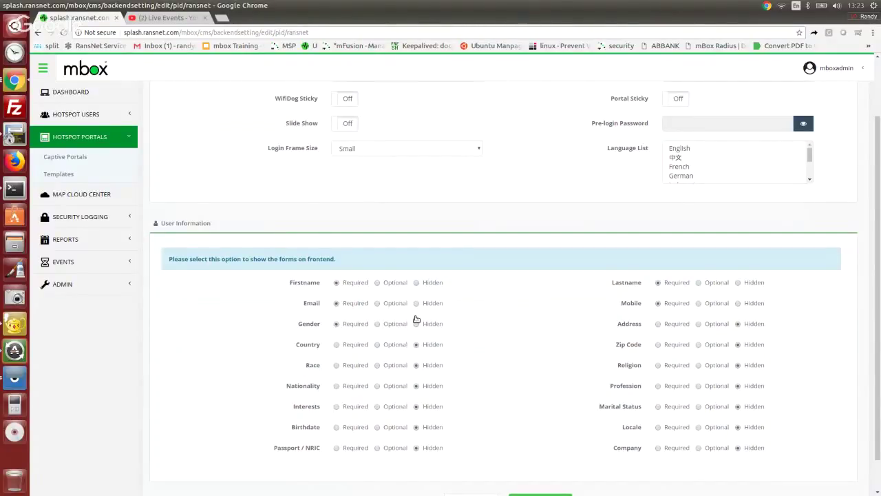
{"action": "scroll", "coordinate": [432, 207], "scroll_direction": "up", "scroll_amount": 2}
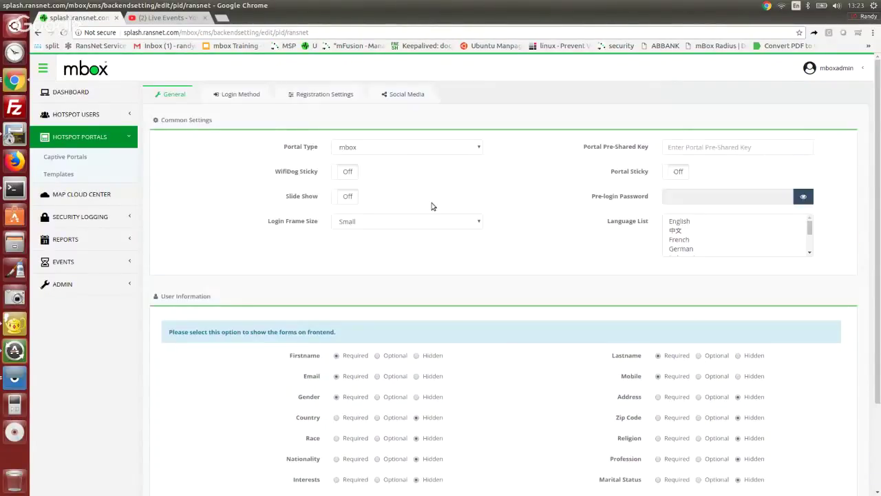
{"action": "left_click", "coordinate": [224, 95]}
{"action": "scroll", "coordinate": [427, 345], "scroll_direction": "down", "scroll_amount": 5}
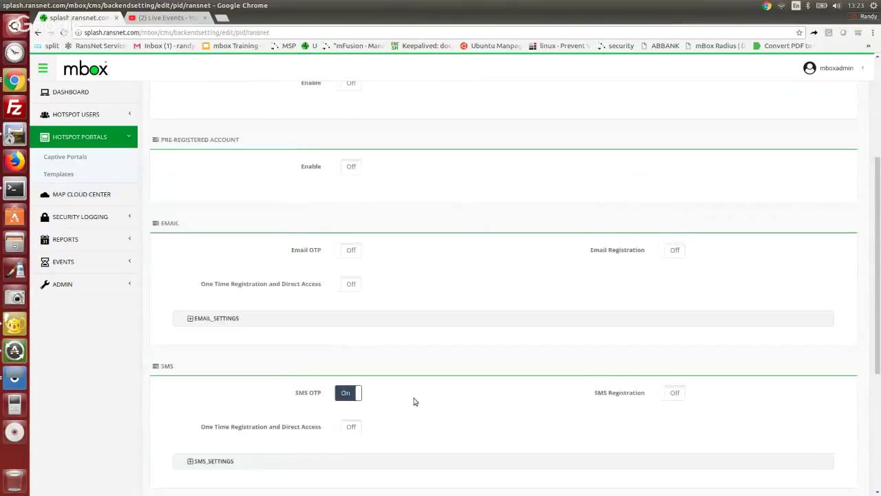
{"action": "scroll", "coordinate": [413, 401], "scroll_direction": "down", "scroll_amount": 1}
{"action": "left_click", "coordinate": [352, 375]}
{"action": "left_click", "coordinate": [671, 374]}
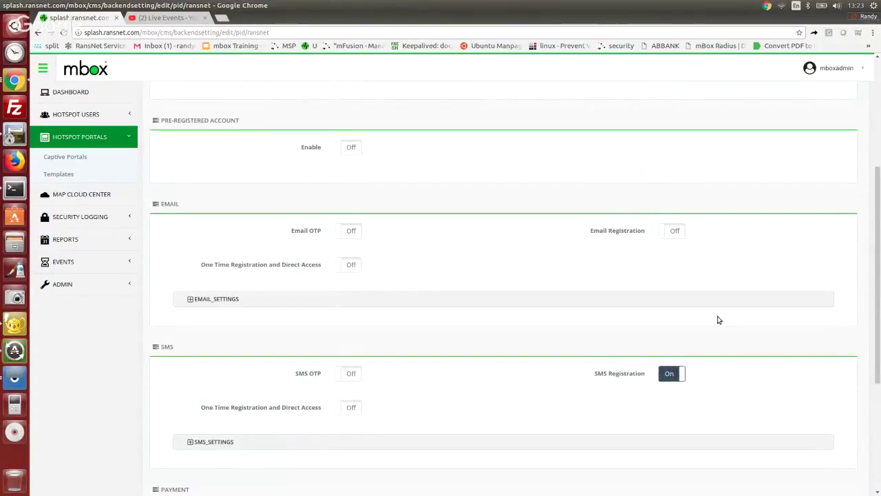
{"action": "scroll", "coordinate": [718, 319], "scroll_direction": "down", "scroll_amount": 6}
{"action": "left_click", "coordinate": [534, 464]}
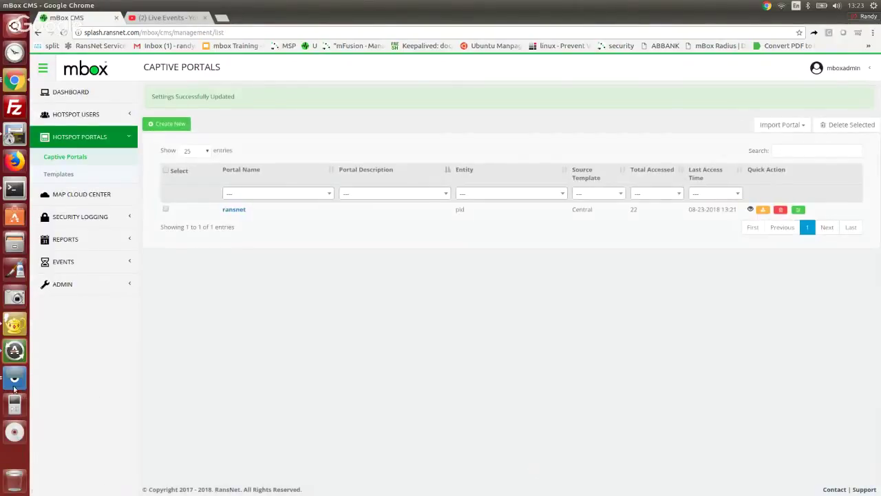
Bring the mirrored phone forward to register through the Sign up with SMS portal
{"action": "left_click", "coordinate": [14, 385]}
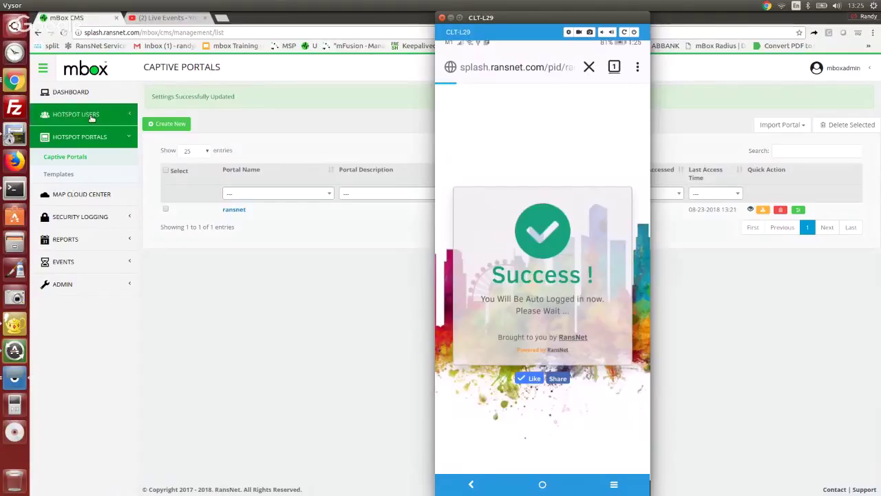
Open the new phone-number user's record in Local Users and view its User Info details
{"action": "left_click", "coordinate": [86, 117]}
{"action": "left_click", "coordinate": [93, 135]}
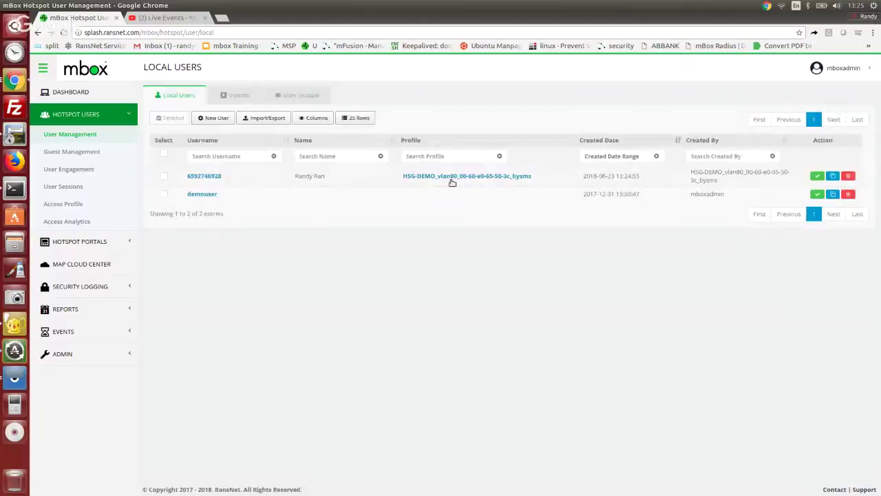
{"action": "left_click", "coordinate": [208, 177]}
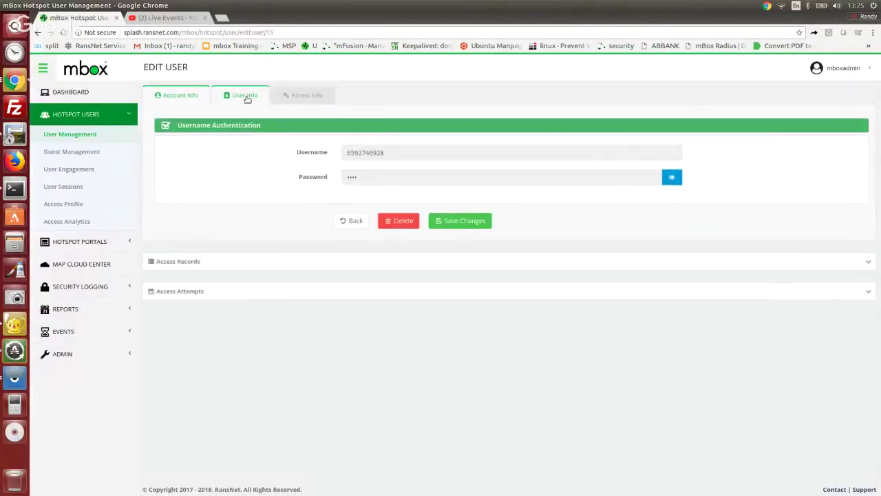
{"action": "left_click", "coordinate": [245, 97]}
{"action": "left_click_drag", "start_coordinate": [407, 199], "coordinate": [315, 194]}
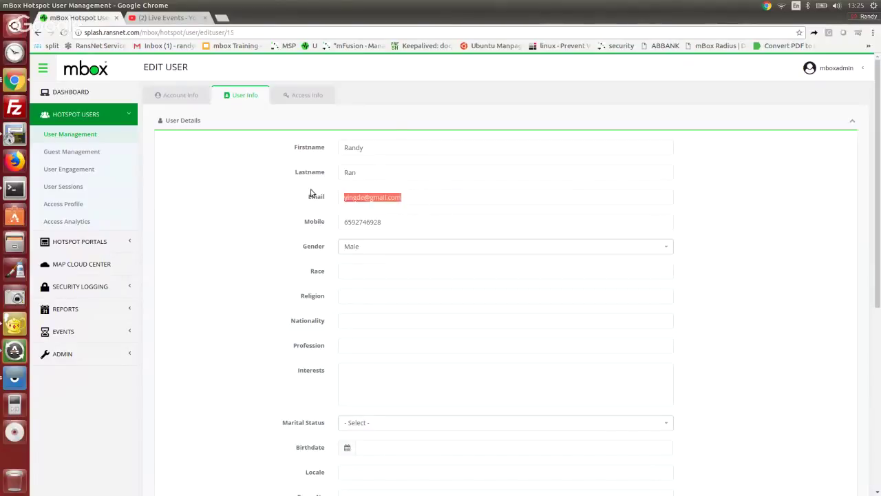
{"action": "left_click", "coordinate": [151, 164]}
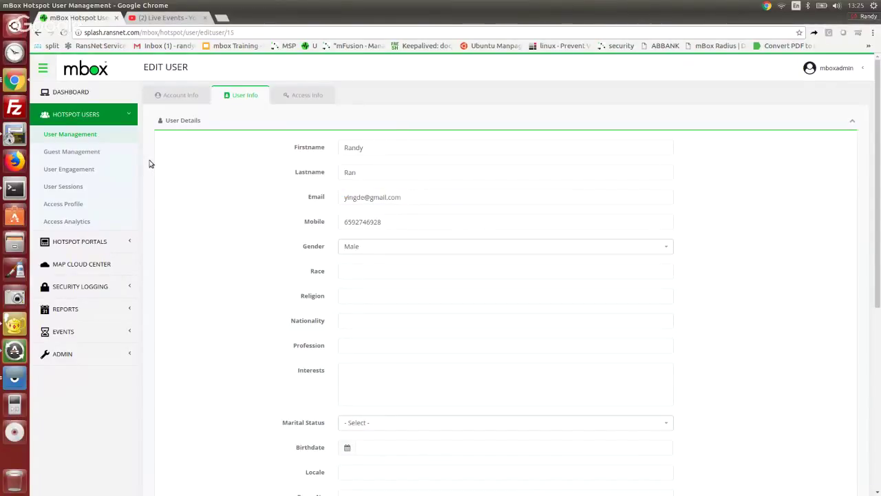
Disconnect the registered user's online session from the User Sessions list
{"action": "left_click", "coordinate": [72, 186]}
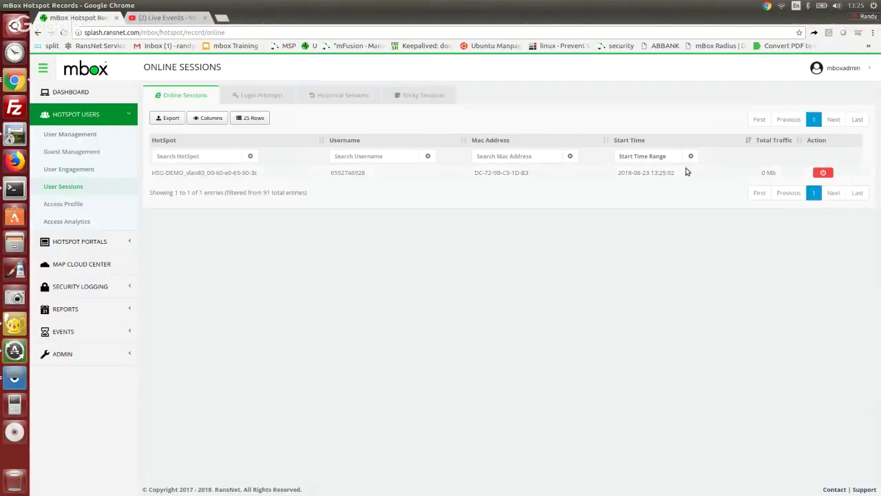
{"action": "left_click", "coordinate": [822, 173]}
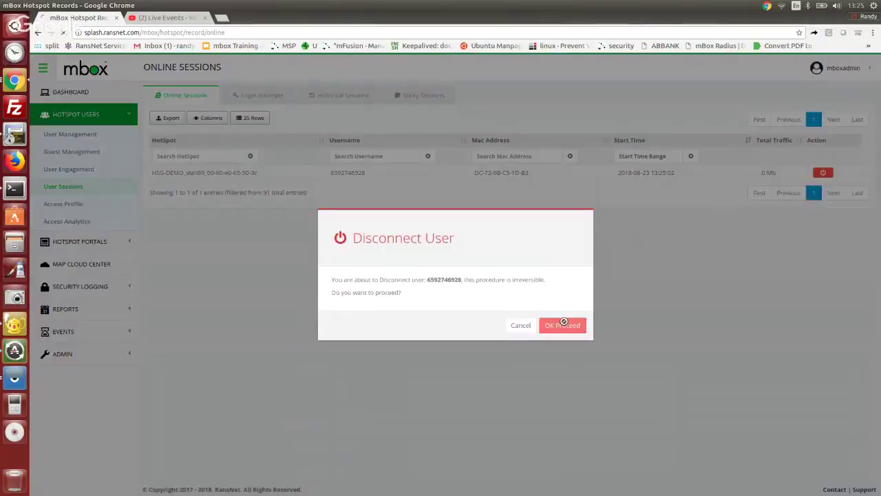
{"action": "left_click", "coordinate": [563, 323]}
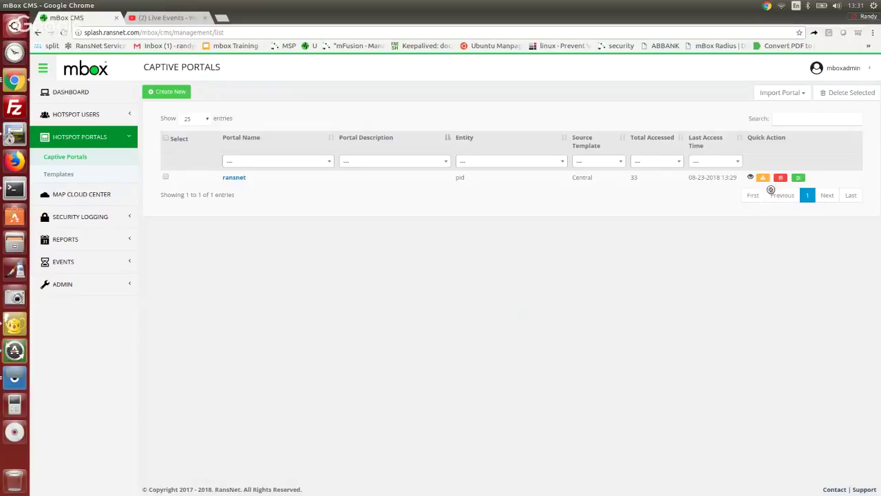
Turn on SMS One Time Registration and Direct Access for ransnet, save, then view Local Users
{"action": "left_click", "coordinate": [797, 179]}
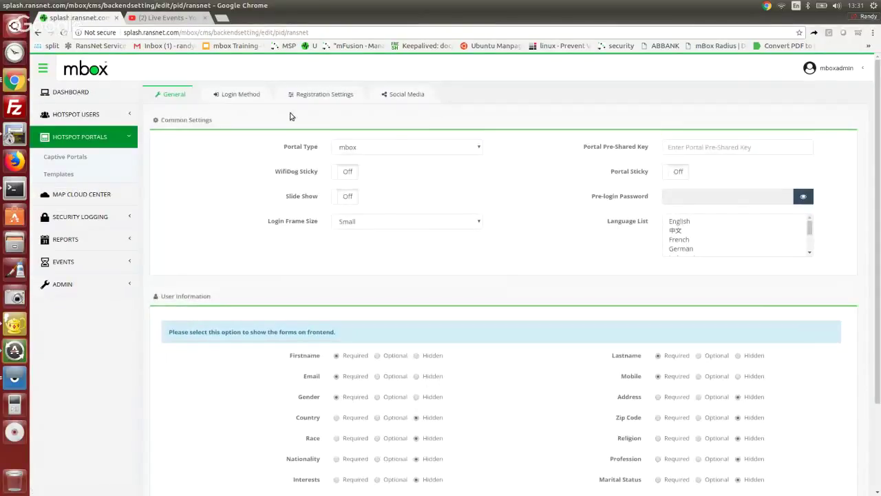
{"action": "left_click", "coordinate": [269, 110]}
{"action": "scroll", "coordinate": [490, 232], "scroll_direction": "down", "scroll_amount": 10}
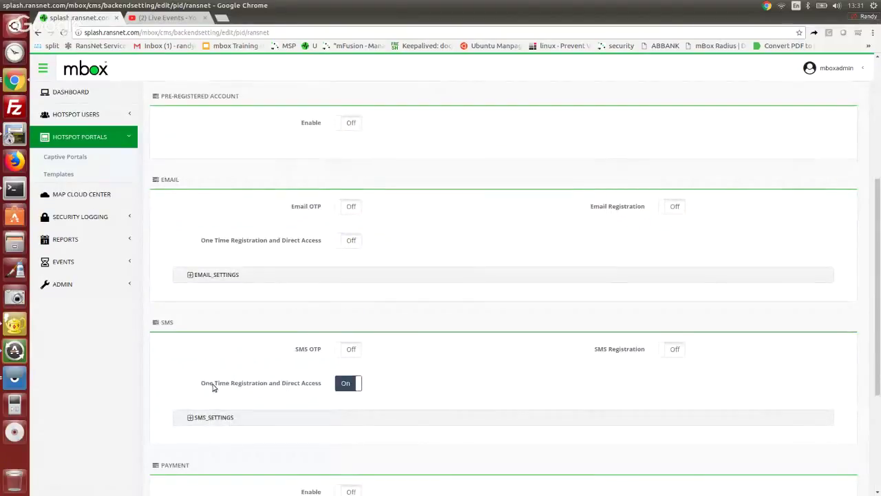
{"action": "scroll", "coordinate": [428, 371], "scroll_direction": "down", "scroll_amount": 5}
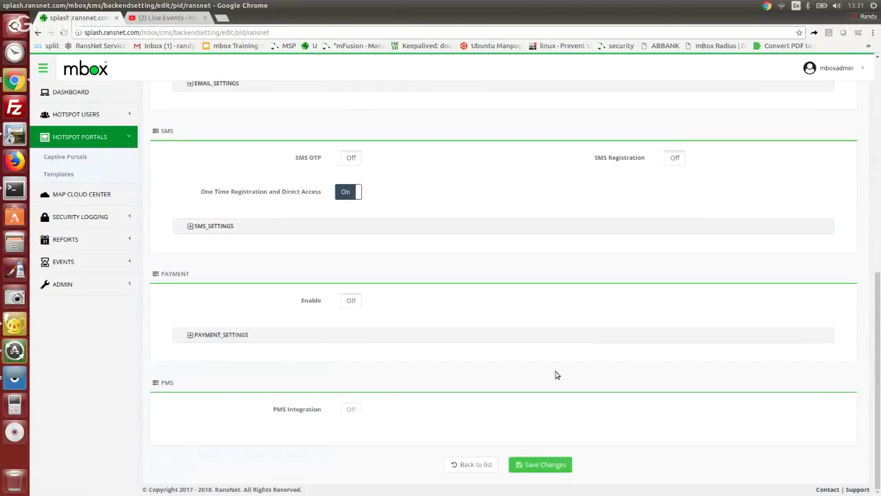
{"action": "left_click", "coordinate": [553, 468]}
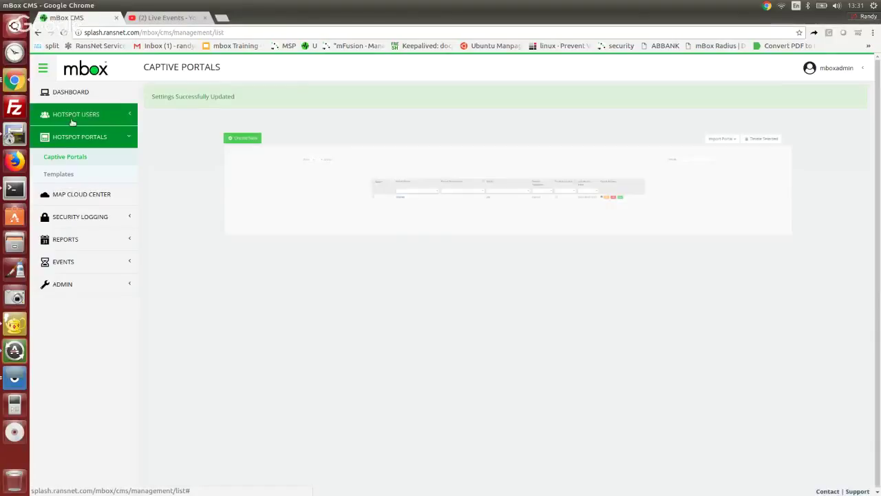
{"action": "left_click", "coordinate": [69, 114]}
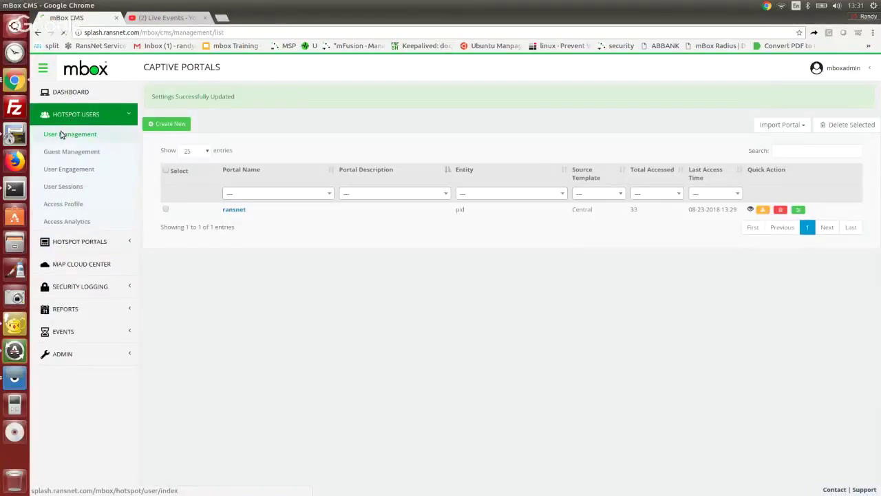
{"action": "left_click", "coordinate": [61, 134]}
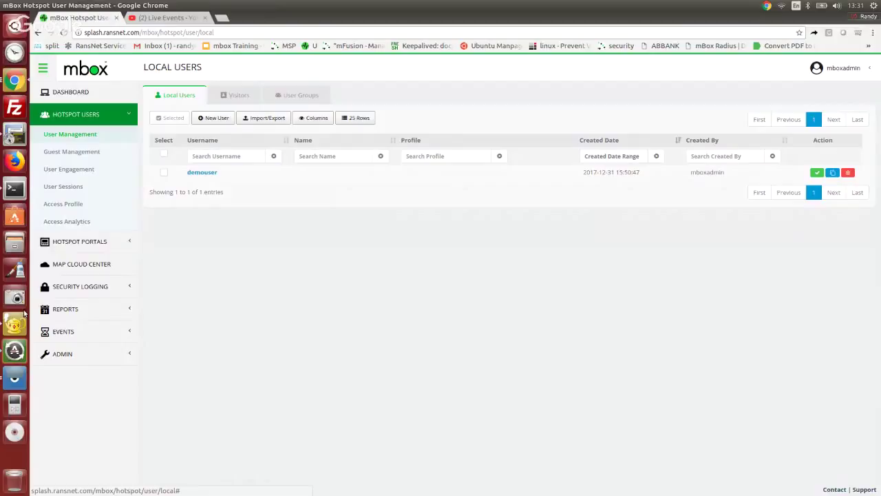
Open the phone's SMS sign-up form and enter the first and last name
{"action": "left_click", "coordinate": [14, 377]}
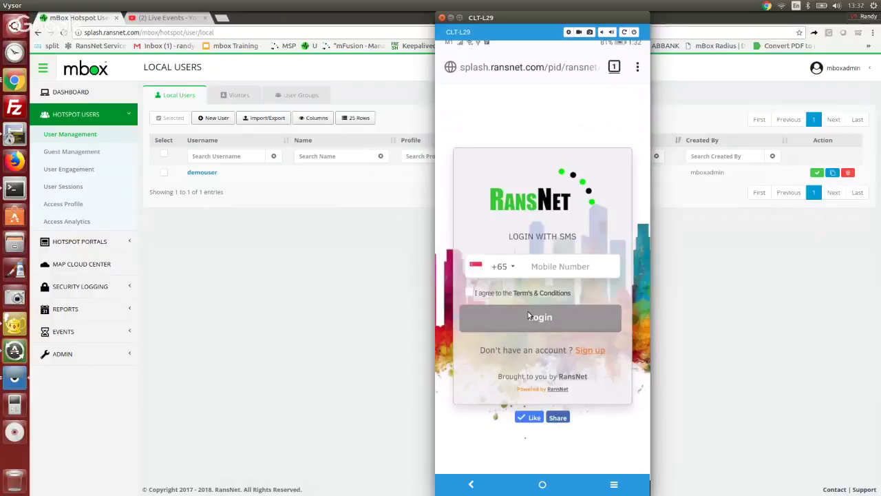
{"action": "left_click", "coordinate": [528, 315]}
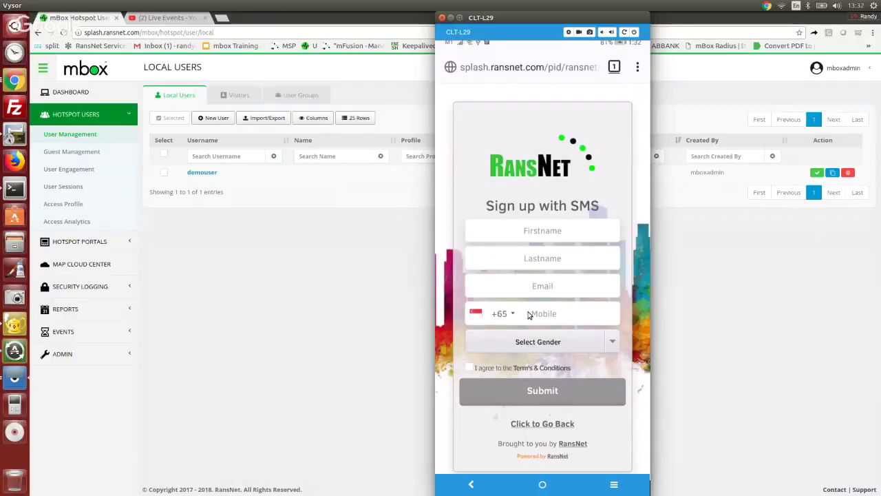
{"action": "left_click", "coordinate": [528, 315]}
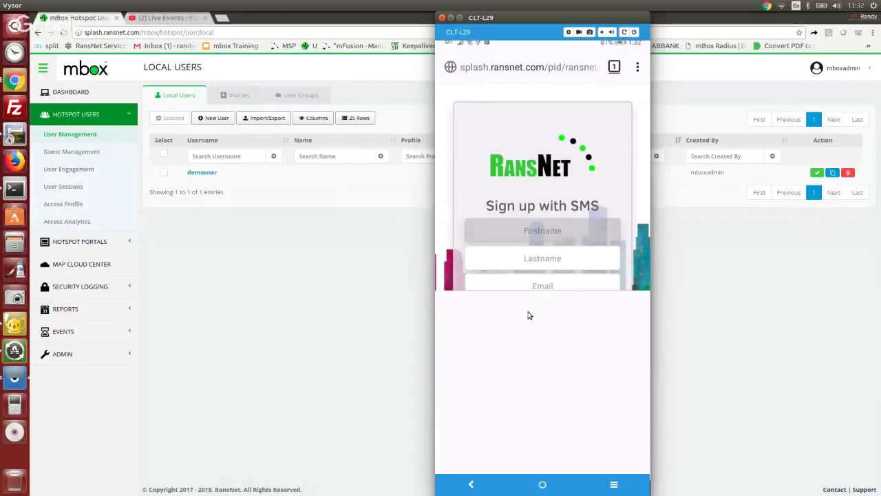
{"action": "type", "text": "Randy"}
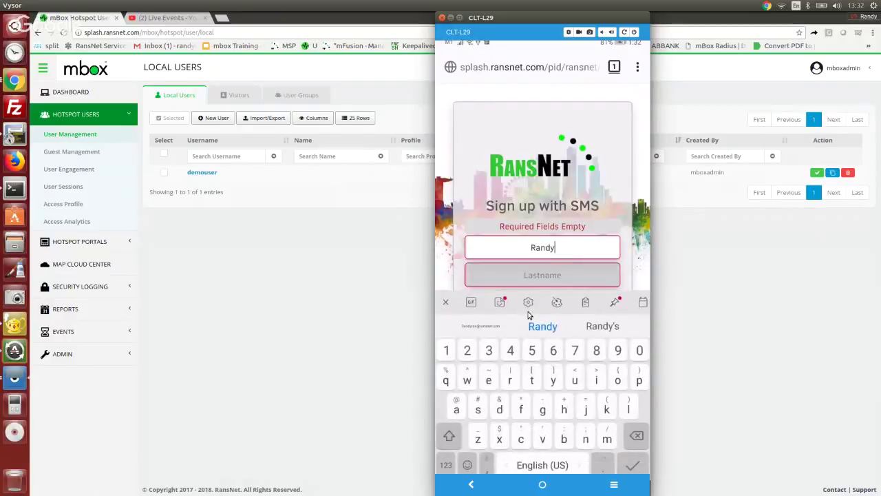
{"action": "key", "text": "BackSpace"}
{"action": "key", "text": "BackSpace"}
{"action": "type", "text": "Ran"}
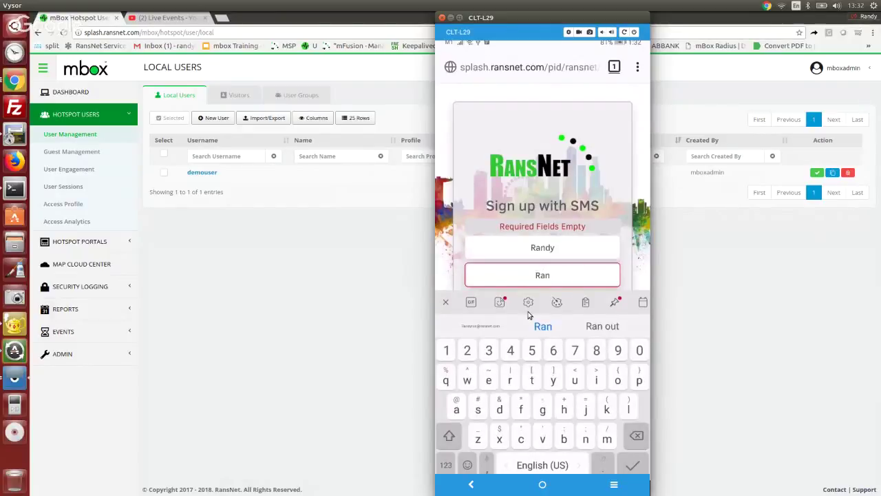
Fill in the suggested e-mail, mobile number and gender Male, accept the terms, and submit
{"action": "key", "text": "Tab"}
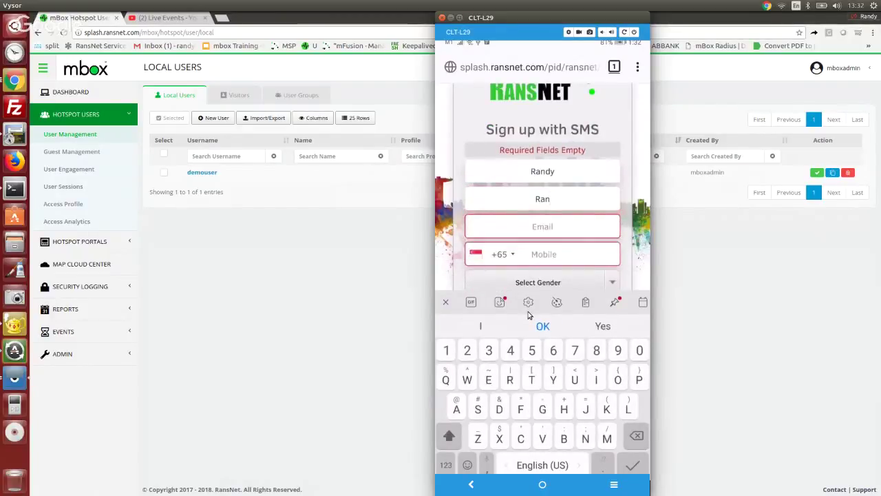
{"action": "key", "text": "Down"}
{"action": "key", "text": "Return"}
{"action": "key", "text": "Tab"}
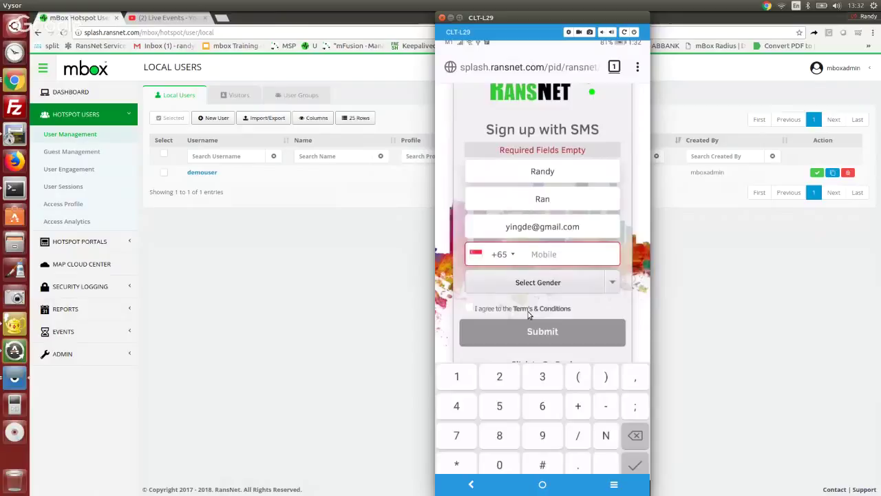
{"action": "type", "text": "92746928"}
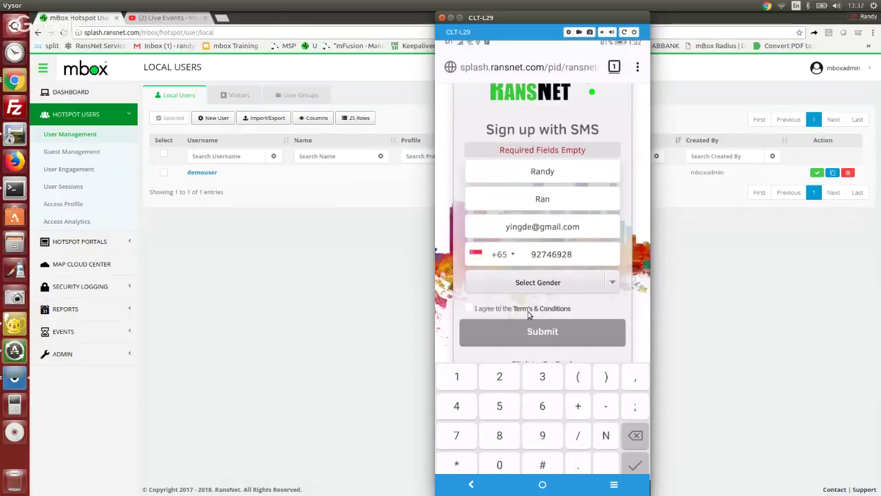
{"action": "key", "text": "Tab"}
{"action": "key", "text": "Down"}
{"action": "key", "text": "Return"}
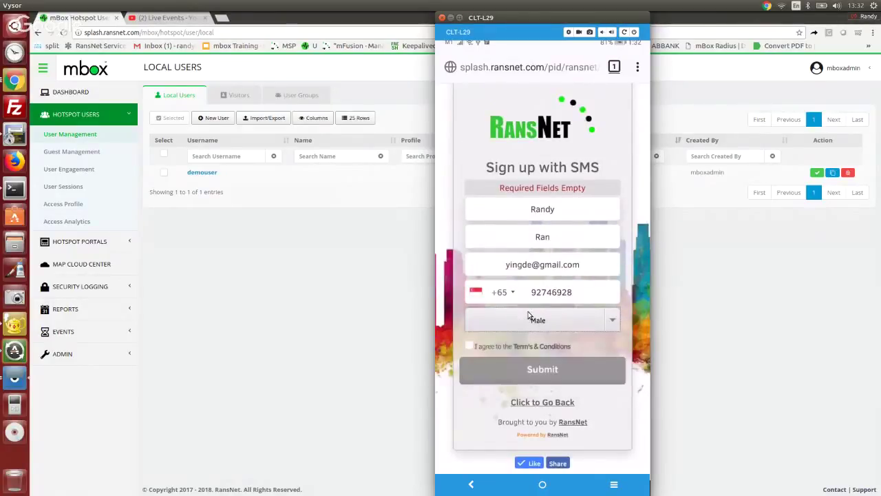
{"action": "key", "text": "Tab"}
{"action": "key", "text": "space"}
{"action": "key", "text": "Return"}
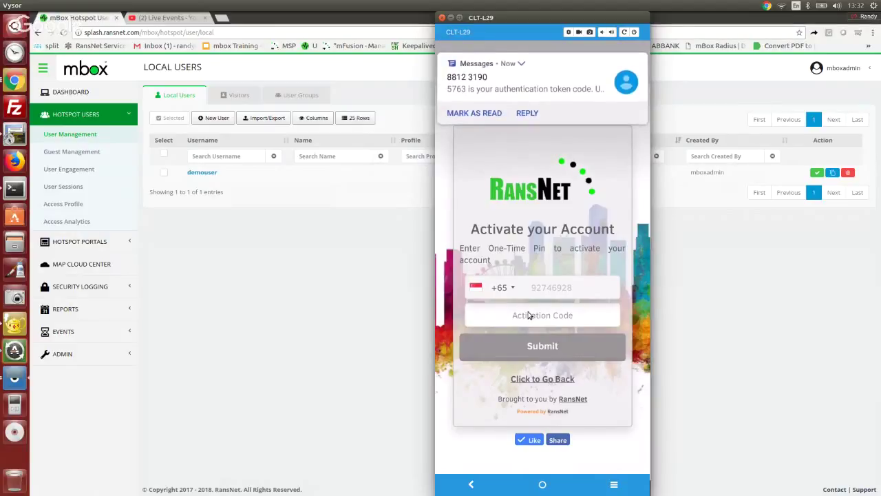
Enter the one-time PIN from the SMS as the activation code and submit it
{"action": "left_click", "coordinate": [528, 314]}
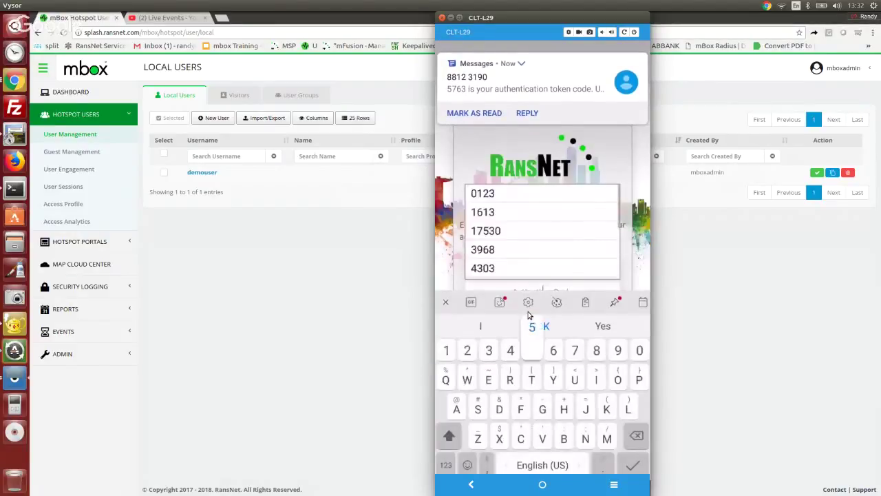
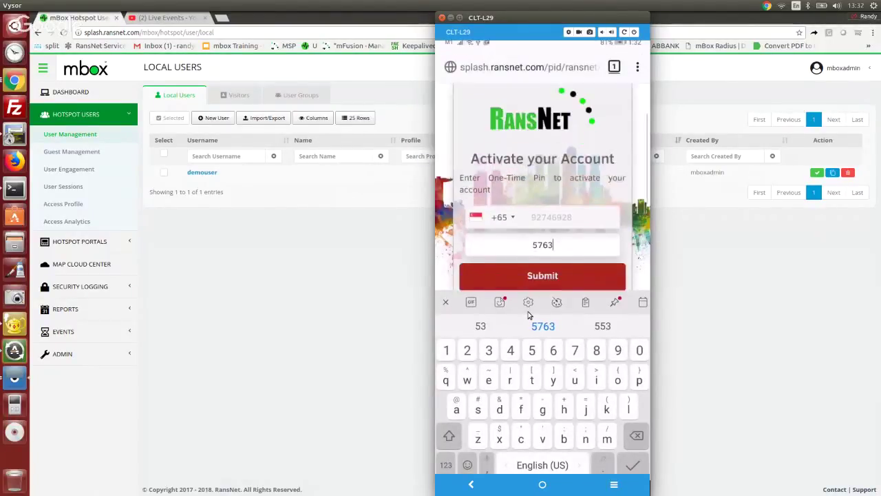
{"action": "key", "text": "Return"}
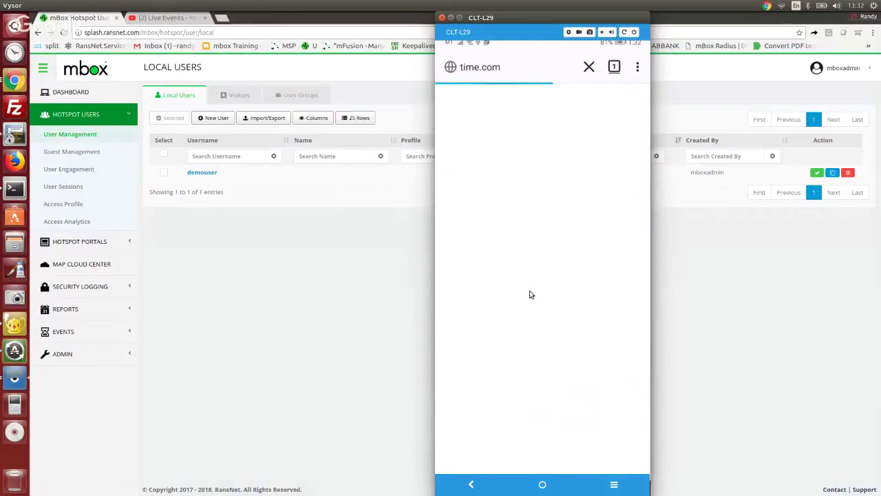
Refresh the mBox user list and open the new user's account and personal details
{"action": "left_click", "coordinate": [263, 241]}
{"action": "left_click", "coordinate": [84, 138]}
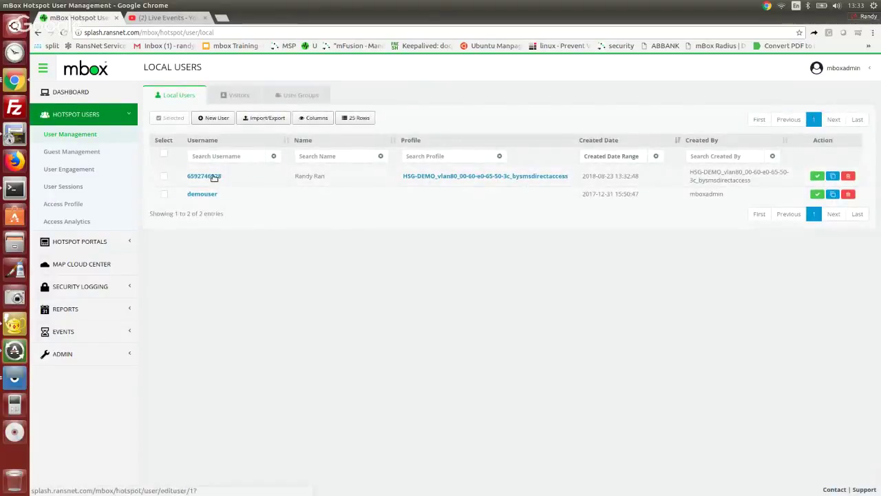
{"action": "left_click", "coordinate": [214, 176]}
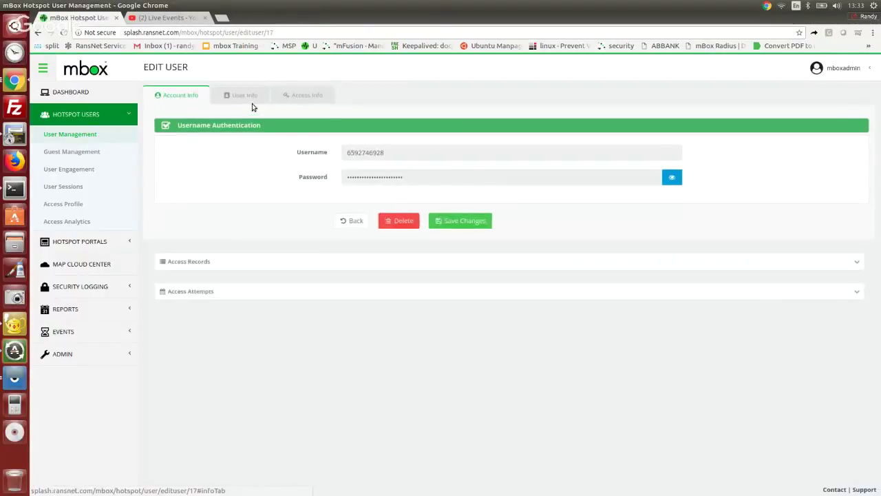
{"action": "left_click", "coordinate": [244, 97]}
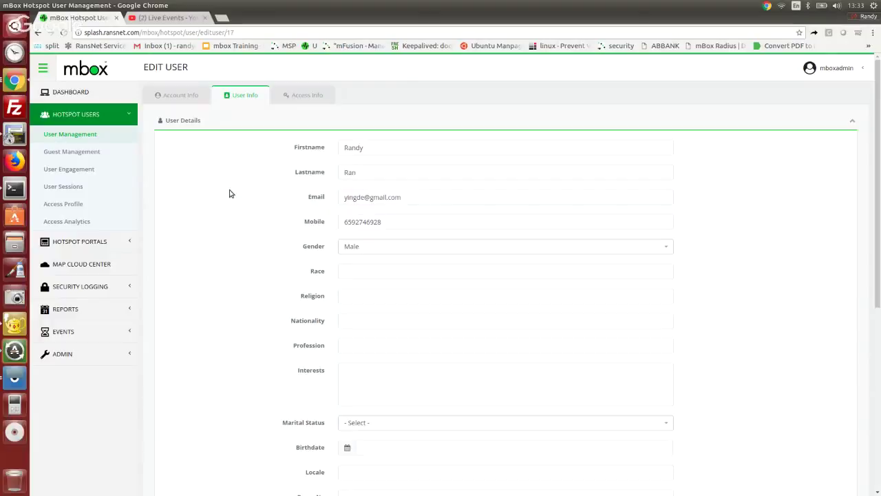
Disconnect the new user's online session from User Sessions and confirm
{"action": "left_click", "coordinate": [66, 192]}
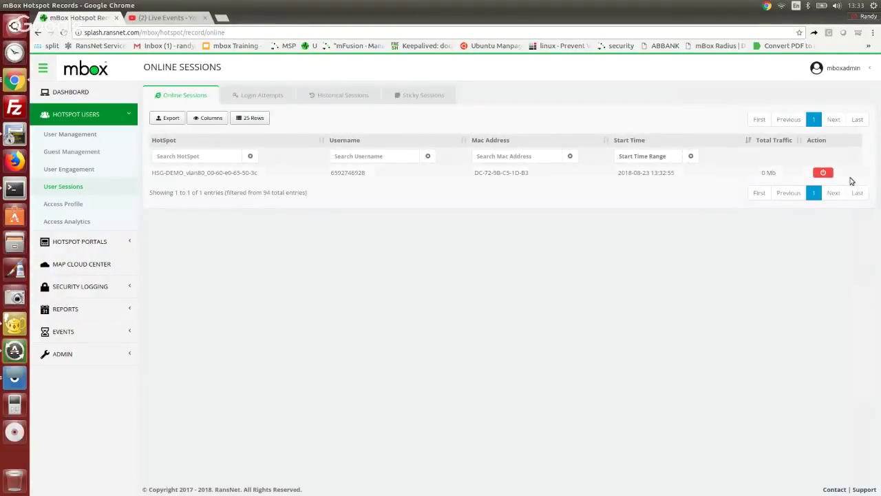
{"action": "left_click", "coordinate": [826, 173]}
{"action": "left_click", "coordinate": [561, 323]}
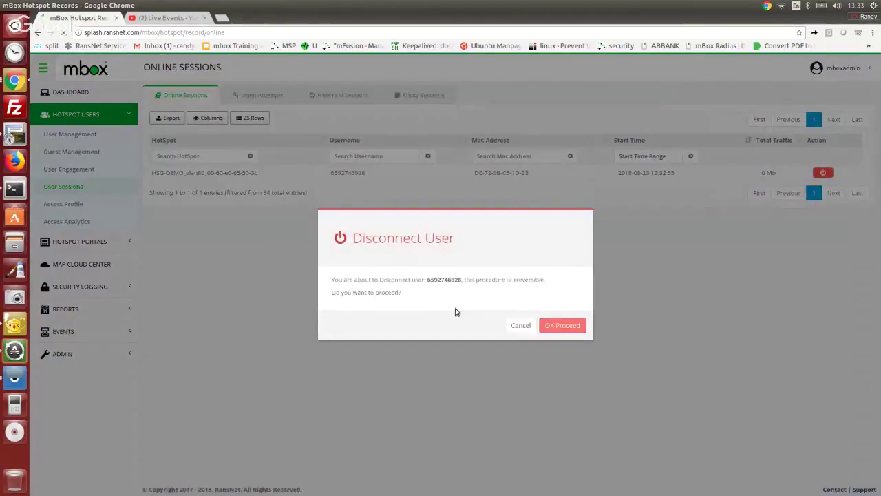
{"action": "key", "text": "alt+Tab"}
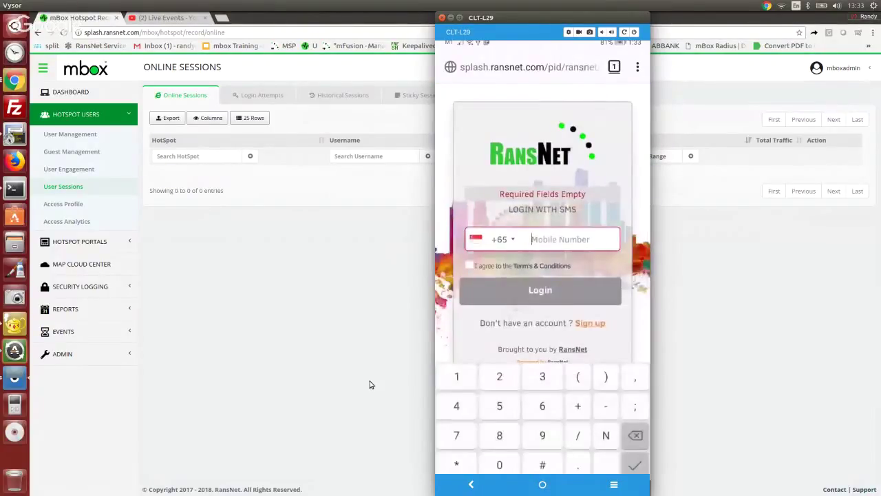
Log in on the phone with the registered mobile number, then return to the Hangouts screen-share window
{"action": "type", "text": "92746928"}
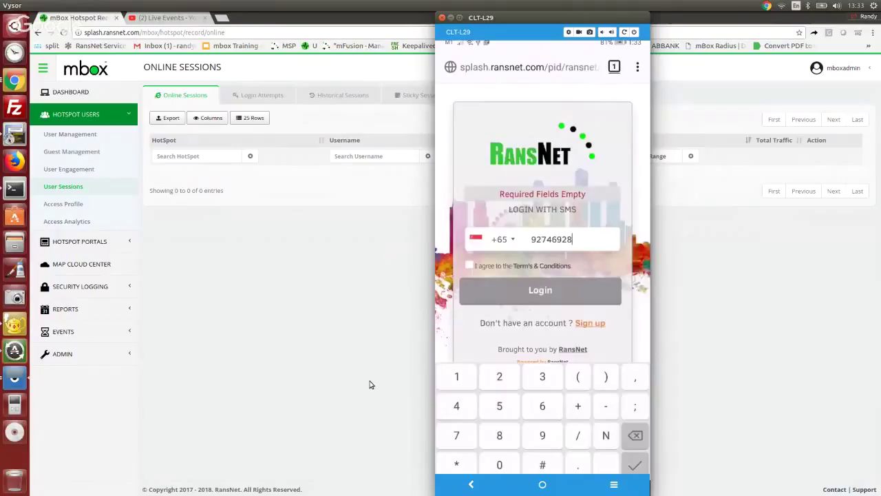
{"action": "left_click", "coordinate": [469, 265]}
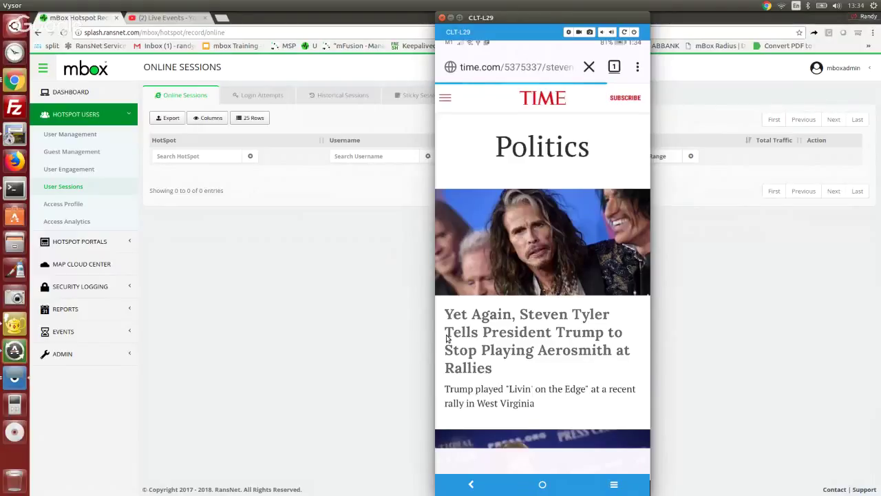
{"action": "left_click", "coordinate": [34, 130]}
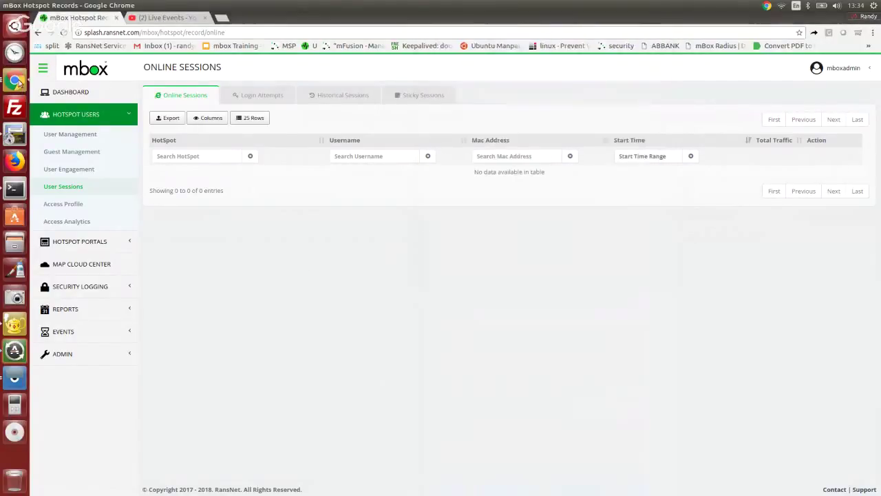
{"action": "left_click", "coordinate": [14, 82]}
{"action": "left_click", "coordinate": [262, 241]}
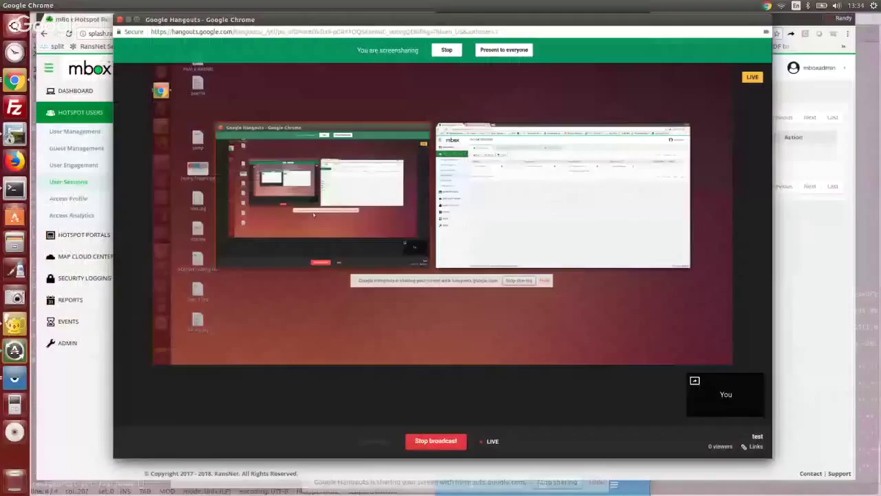